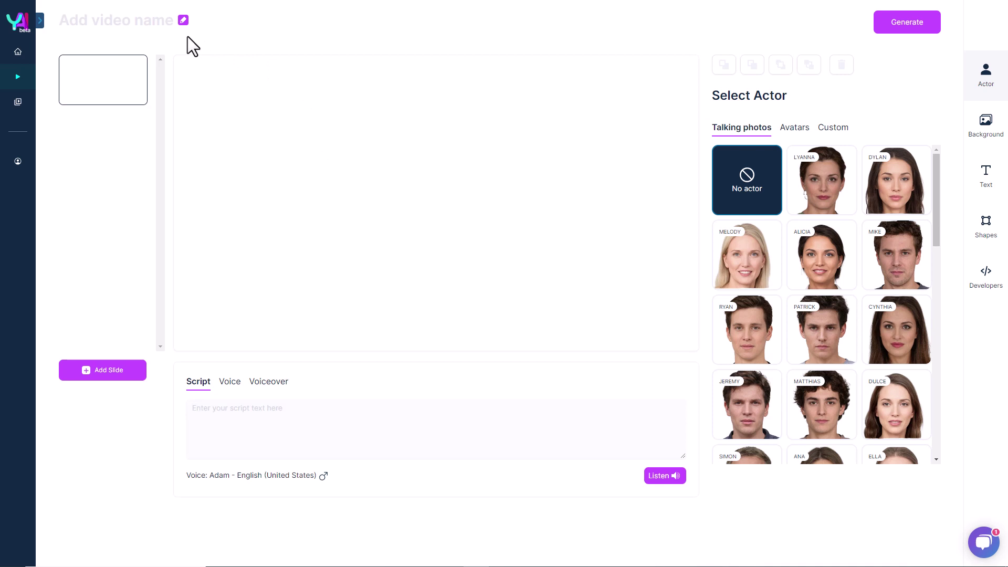
# Name the video 'Render time' and choose the full-body avatar Bo.
pyautogui.click(166, 23)
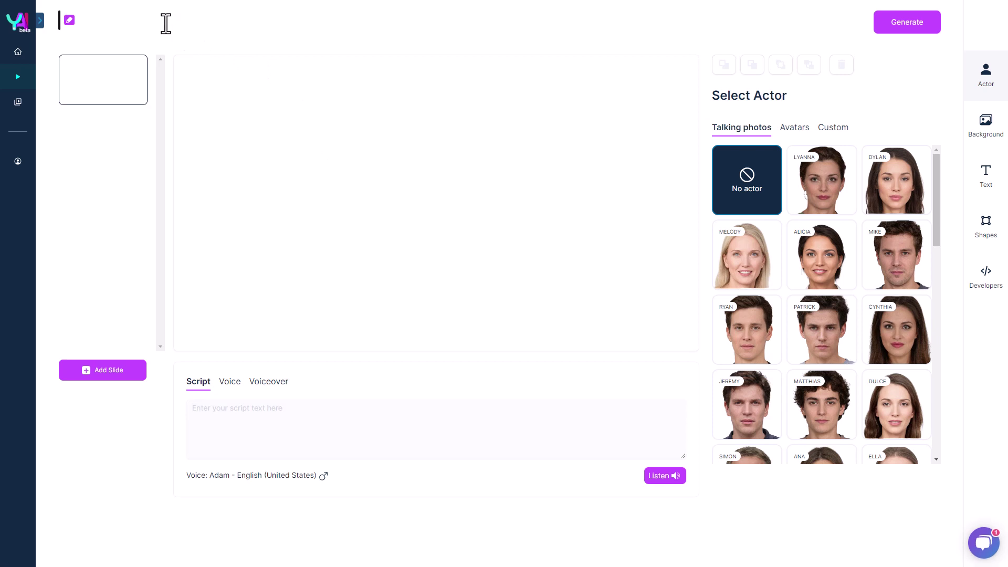
pyautogui.write('Render')
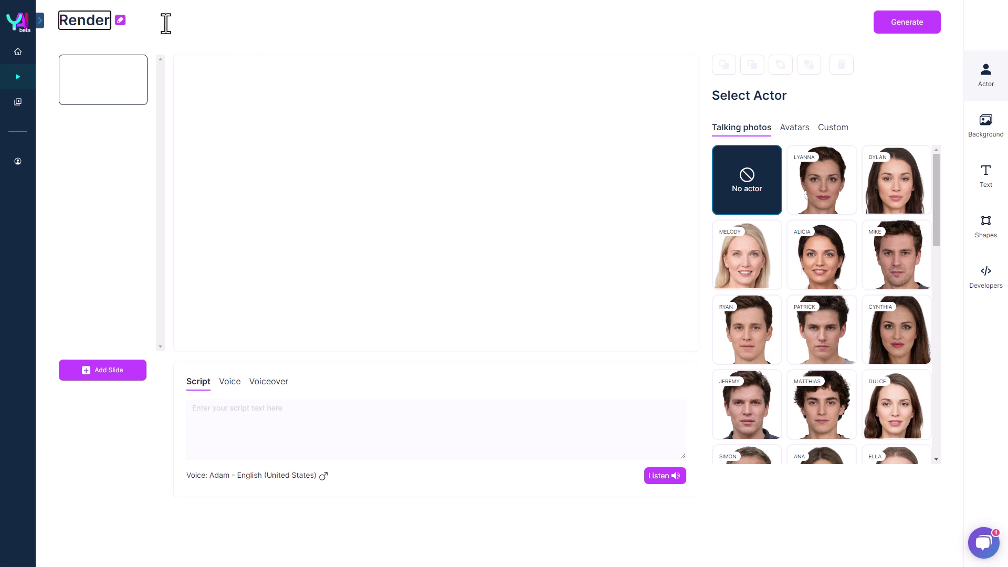
pyautogui.write(' time')
pyautogui.click(796, 129)
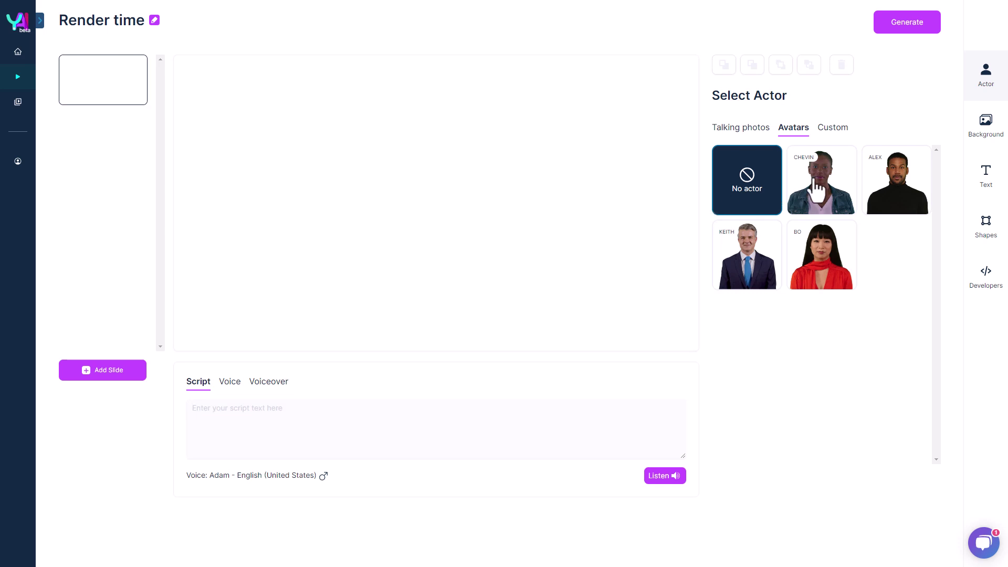
pyautogui.click(829, 252)
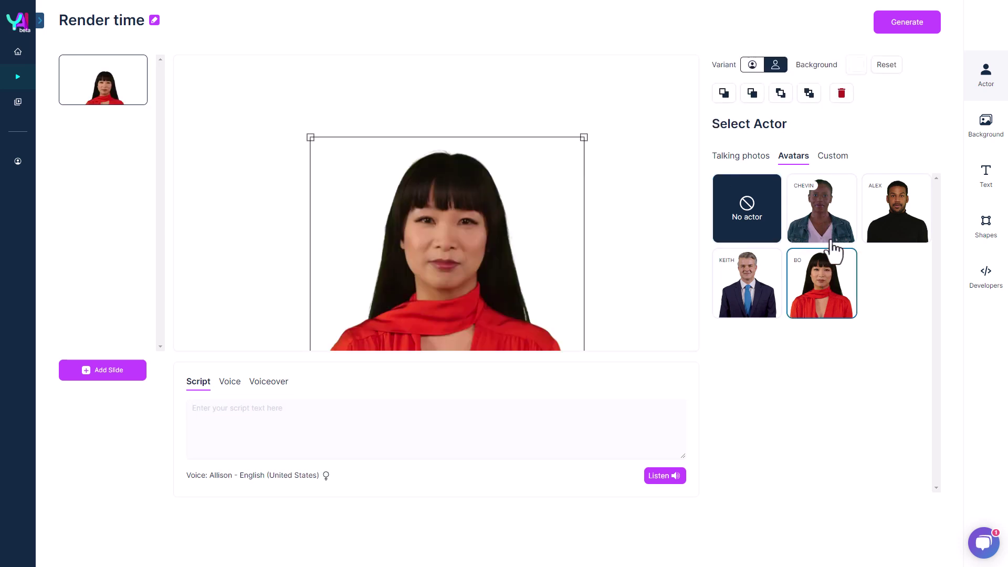
# Give the slide a solid light blue background and move Bo right of centre.
pyautogui.click(988, 130)
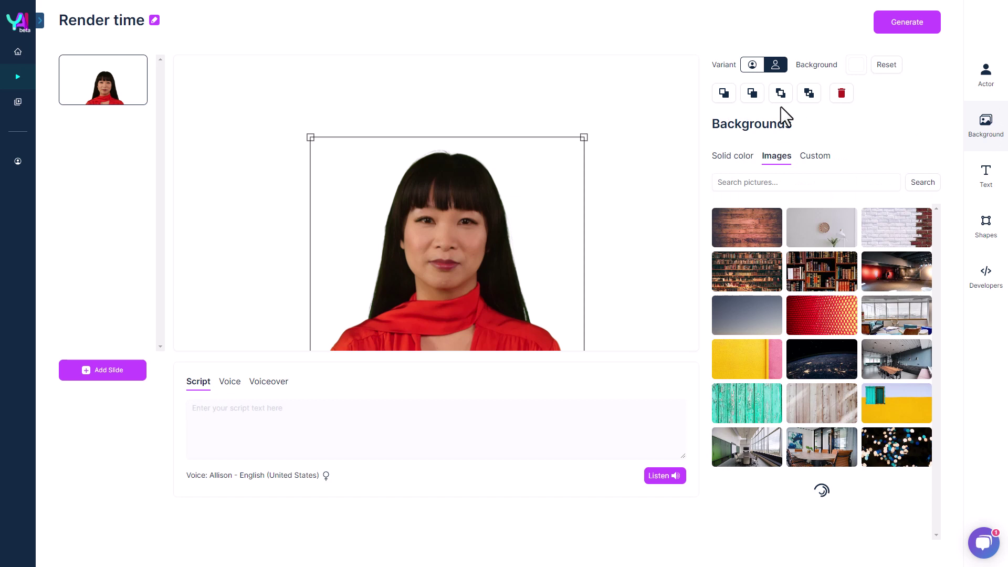
pyautogui.click(737, 161)
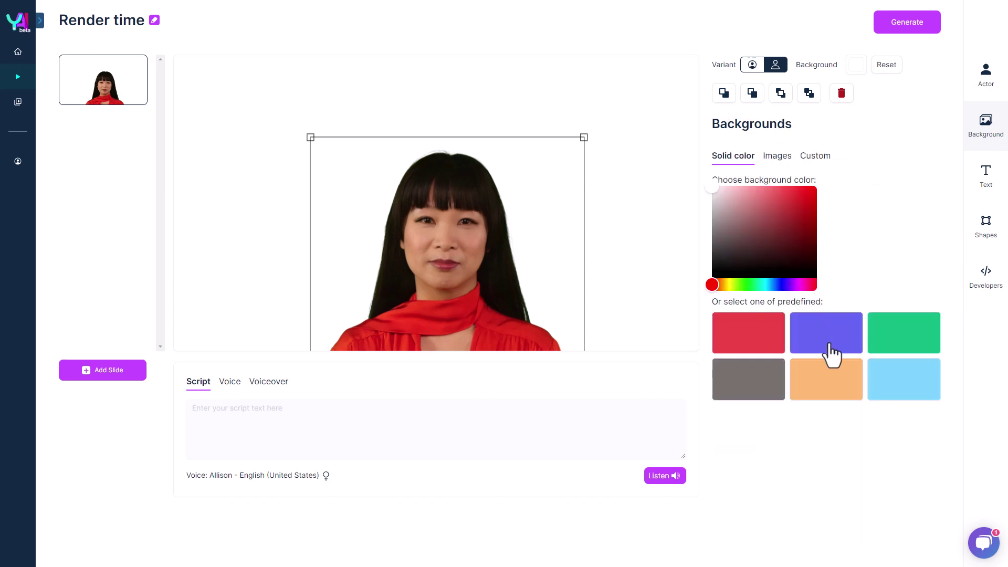
pyautogui.click(905, 392)
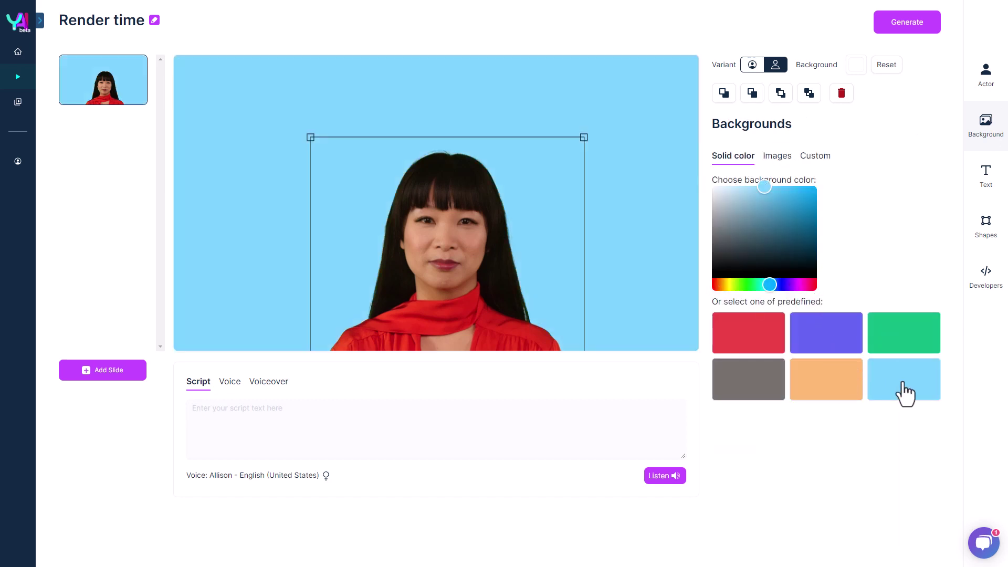
pyautogui.moveTo(457, 256); pyautogui.dragTo(562, 194)
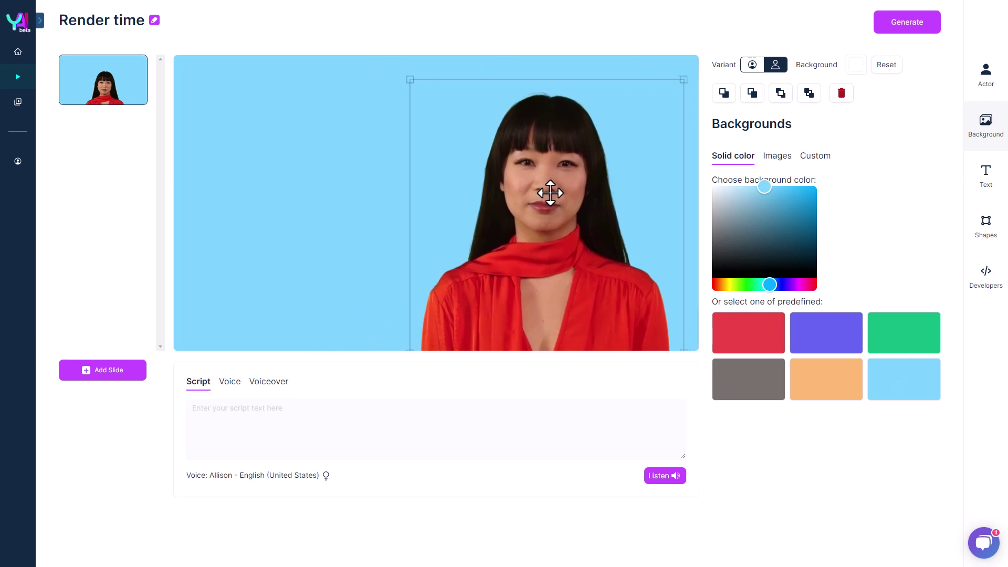
# Enter the script 'Hello this Bo and I have been made with Yepic AI. What do you think?' and select it all to copy.
pyautogui.click(213, 424)
pyautogui.write('Hello this Bo and I have been made with Yepic AI. What do you think?')
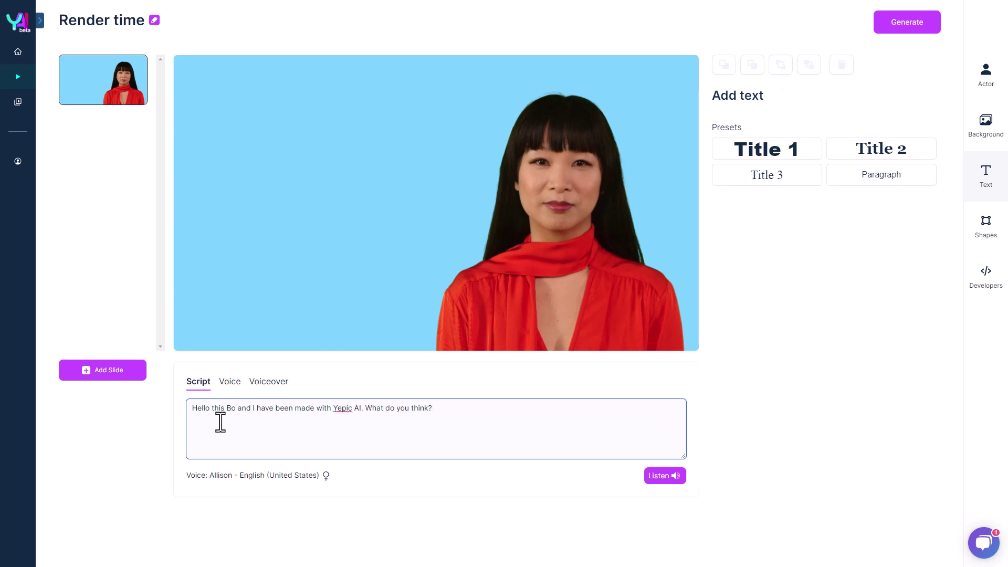
pyautogui.hotkey('ctrl', 'a')
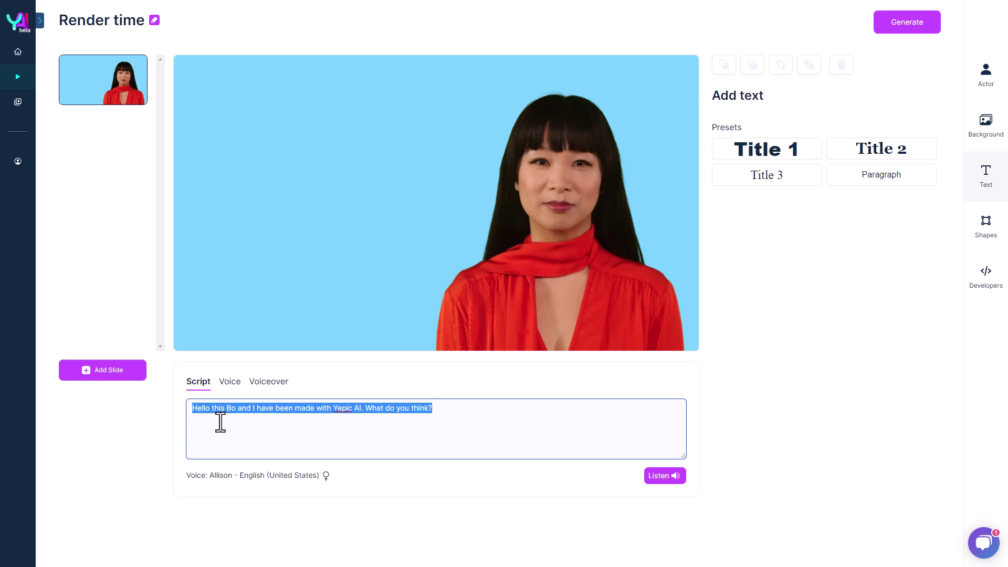
pyautogui.click(411, 491)
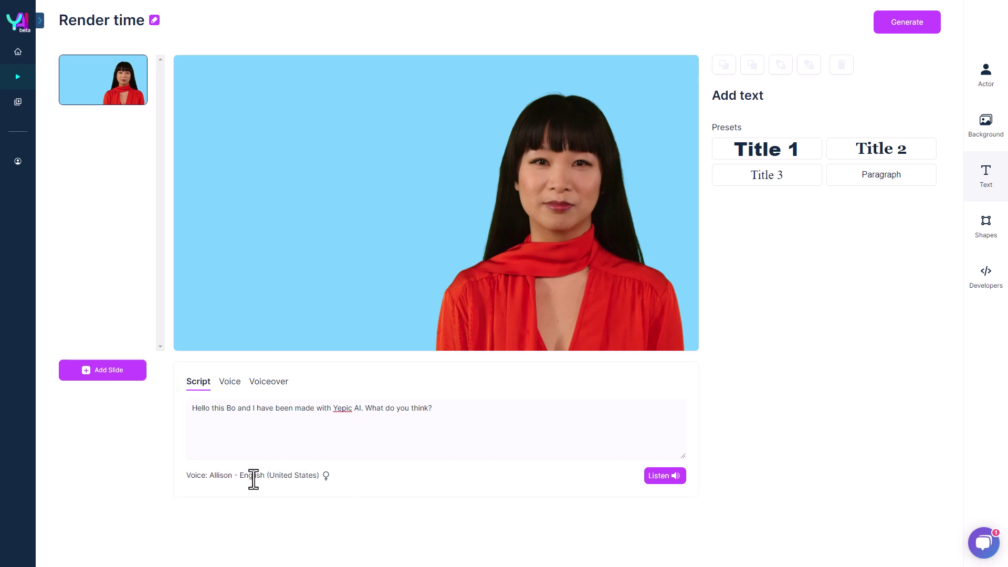
pyautogui.click(982, 226)
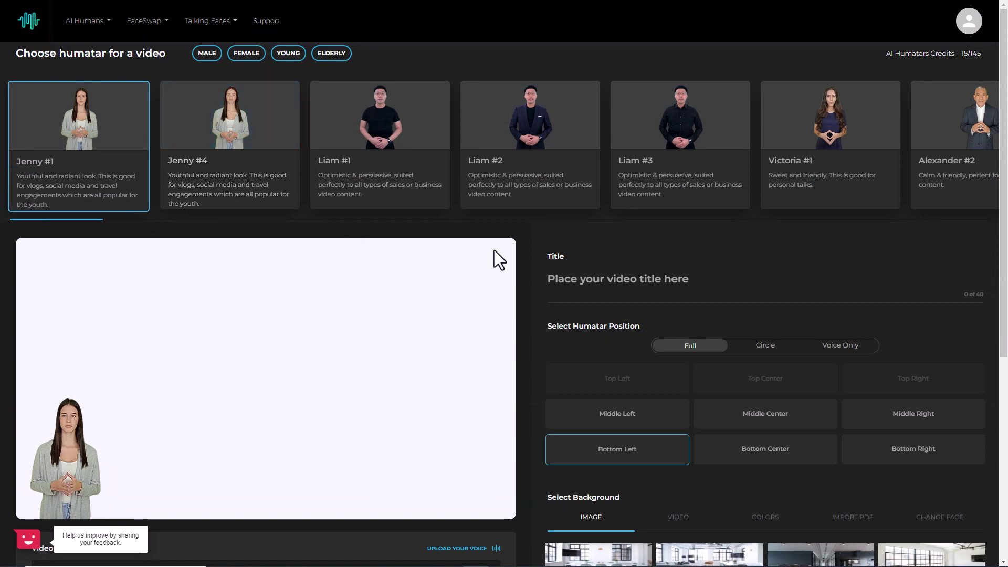
# Title the video 'Render time' and place Jenny at bottom right on a violet background.
pyautogui.click(587, 281)
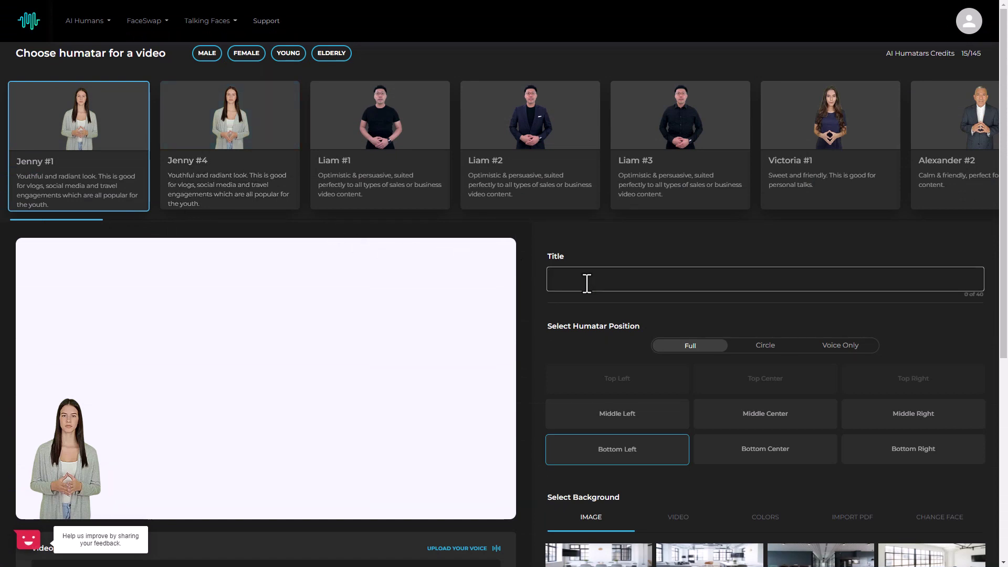
pyautogui.write('Render time')
pyautogui.scroll(-2, 587, 283)
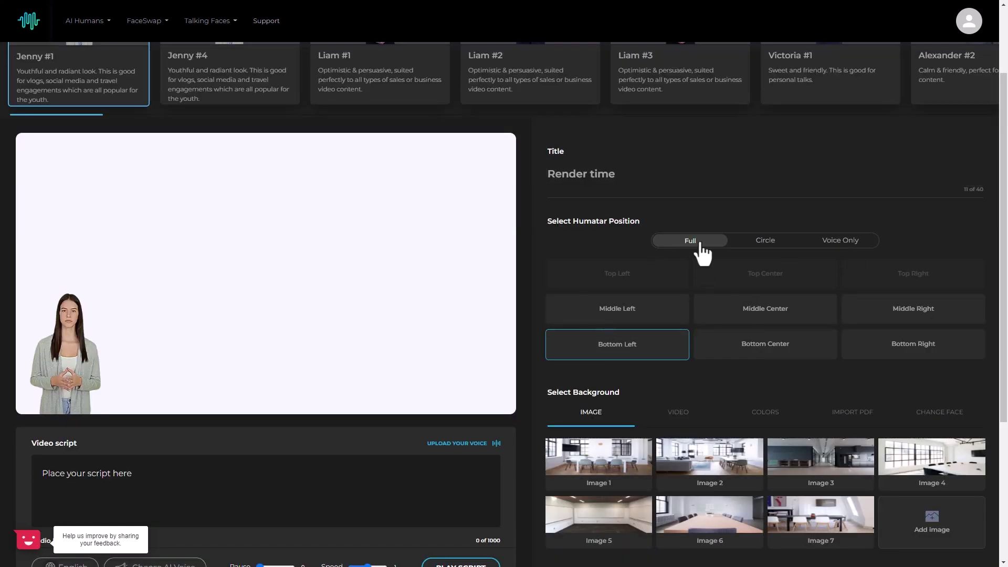
pyautogui.click(898, 347)
pyautogui.click(764, 254)
pyautogui.click(702, 371)
pyautogui.write('Hello this Bo and I have been made with Yepic AI. What do you think?')
pyautogui.scroll(-1, 395, 354)
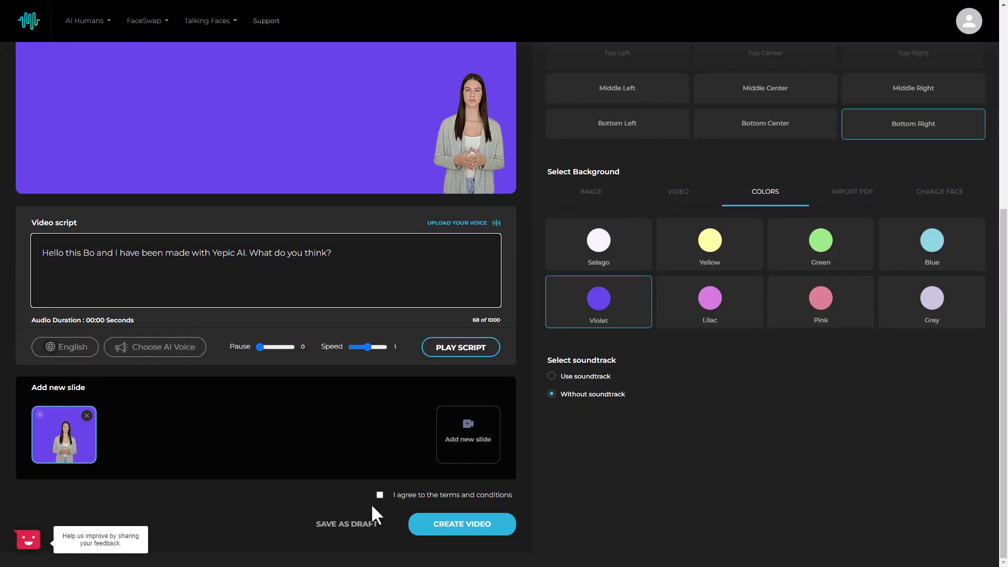
# Choose the Renee W. voice and edit the name Bo in the pasted script.
pyautogui.click(140, 353)
pyautogui.click(496, 118)
pyautogui.scroll(2, 304, 378)
pyautogui.doubleClick(88, 357)
pyautogui.write('Jenny')
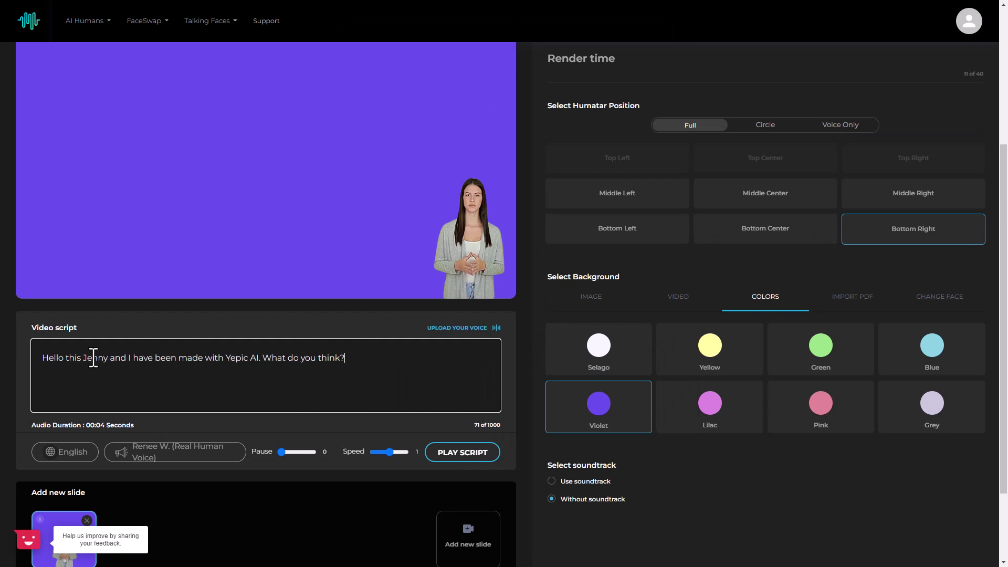
pyautogui.write('Sythesis Studio')
pyautogui.click(676, 540)
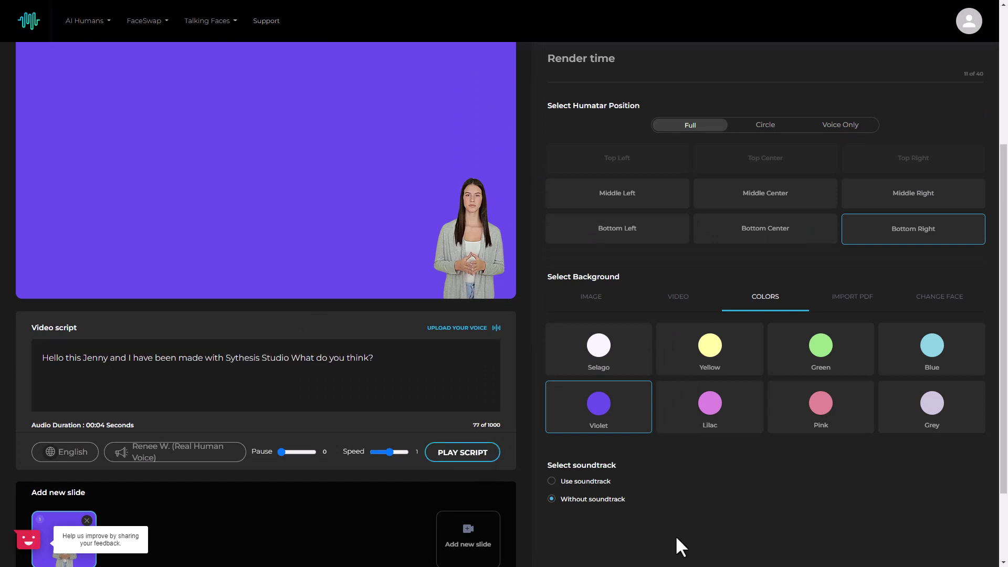
pyautogui.scroll(-2, 653, 532)
# Choose the woman actor in formal attire, then create and confirm the video.
pyautogui.click(472, 524)
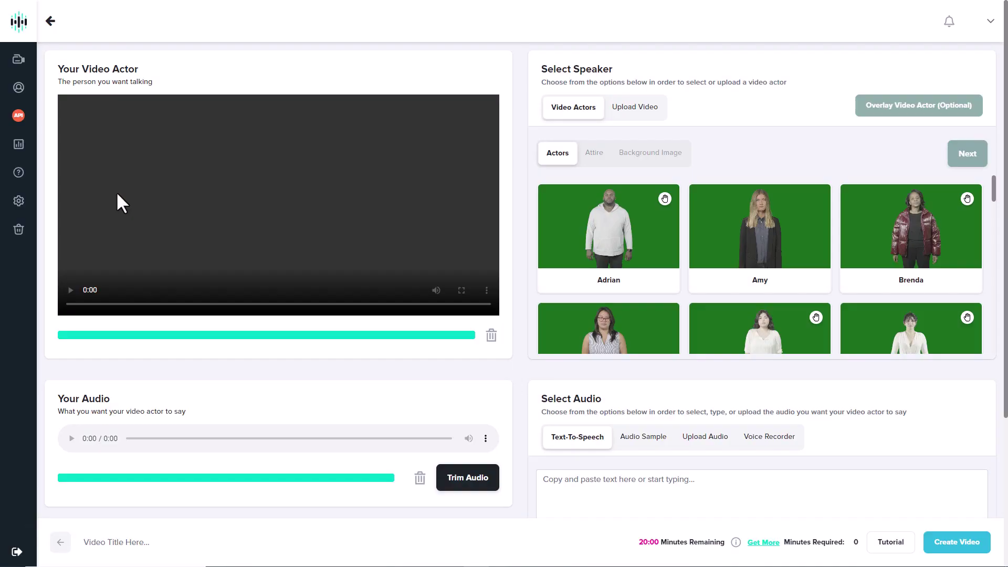
pyautogui.click(641, 264)
pyautogui.click(587, 272)
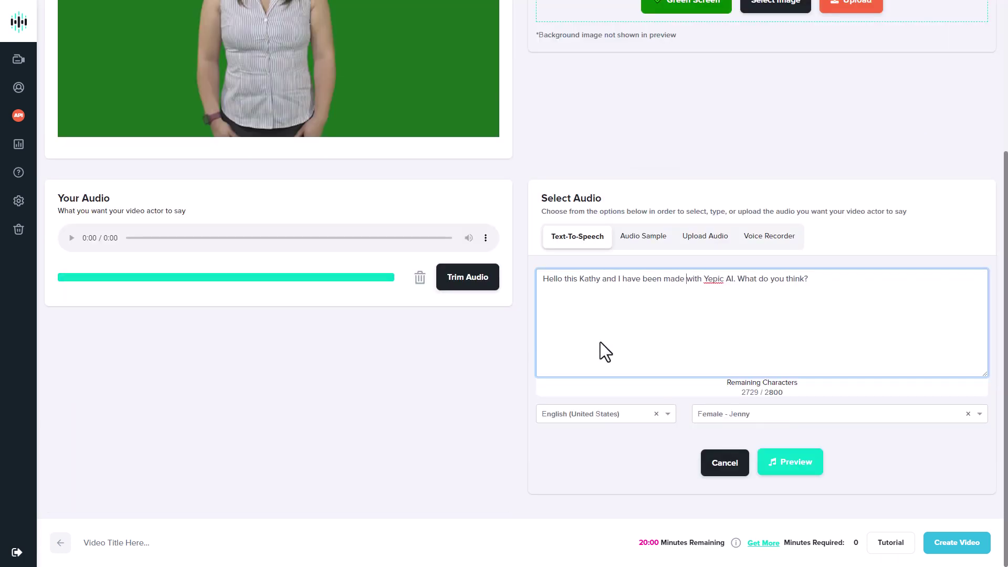
pyautogui.write('.co')
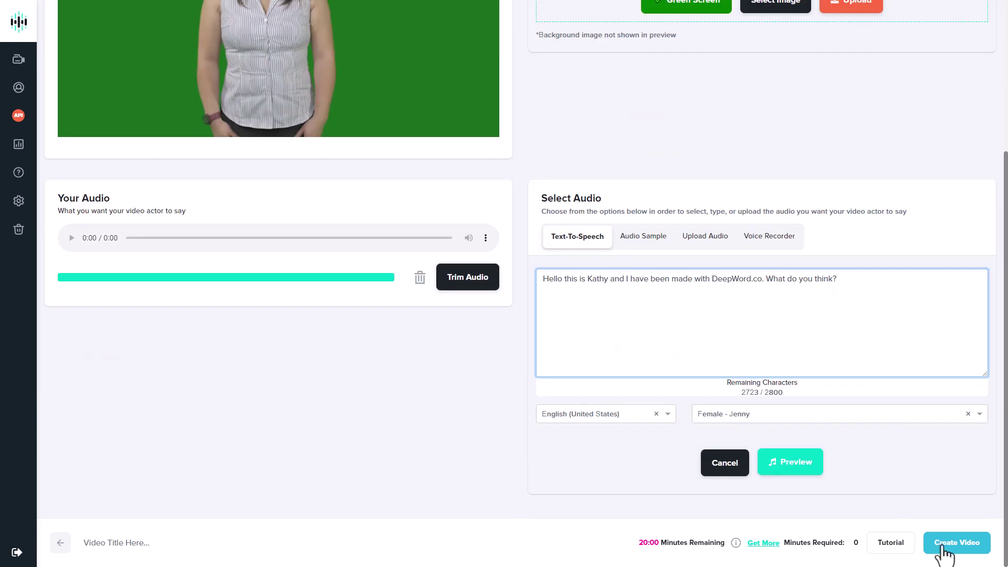
pyautogui.click(946, 545)
pyautogui.click(486, 357)
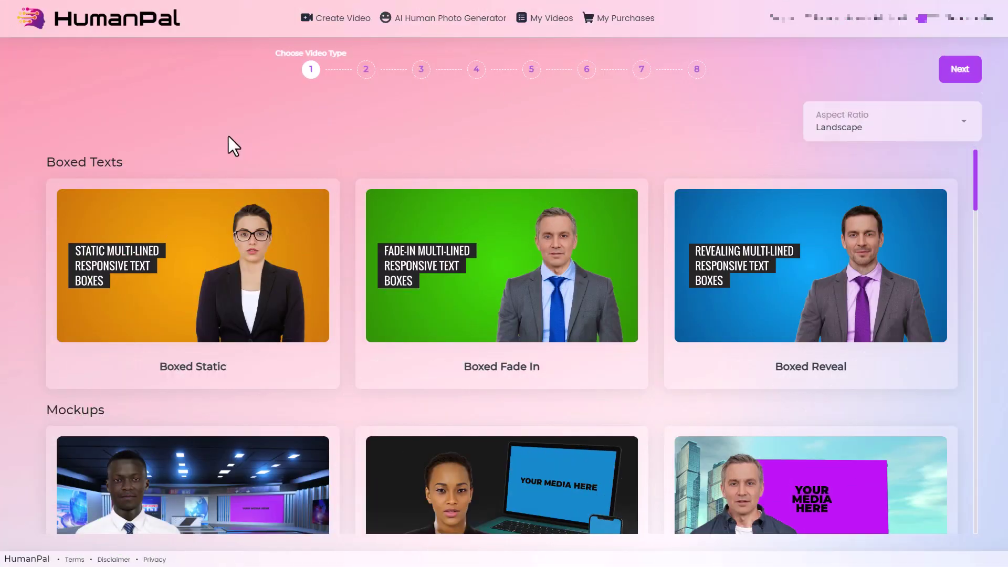
# Choose the Boxed Static video type.
pyautogui.click(218, 253)
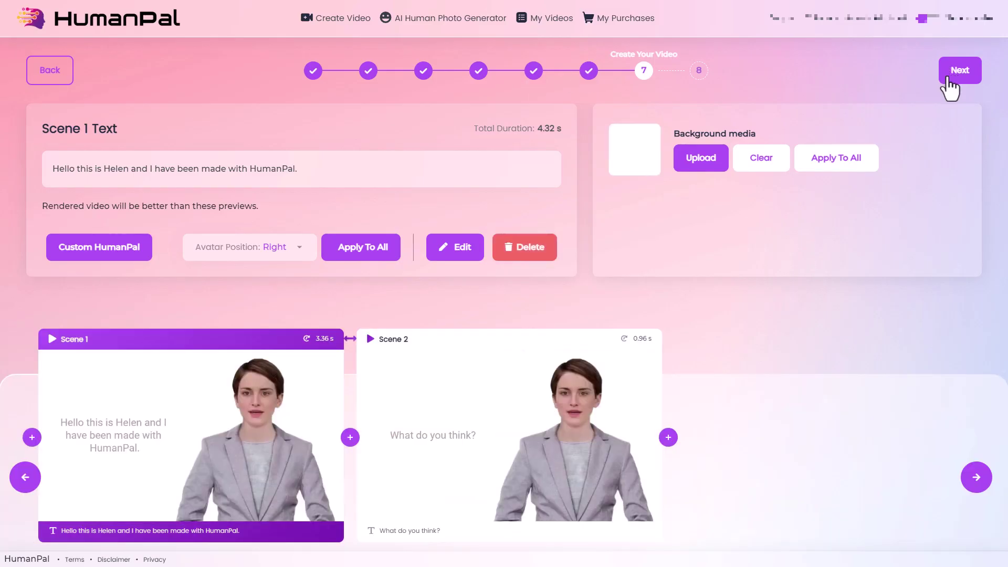
# Name the project 'Render time', set 1080p resolution, accept the terms and submit.
pyautogui.click(953, 73)
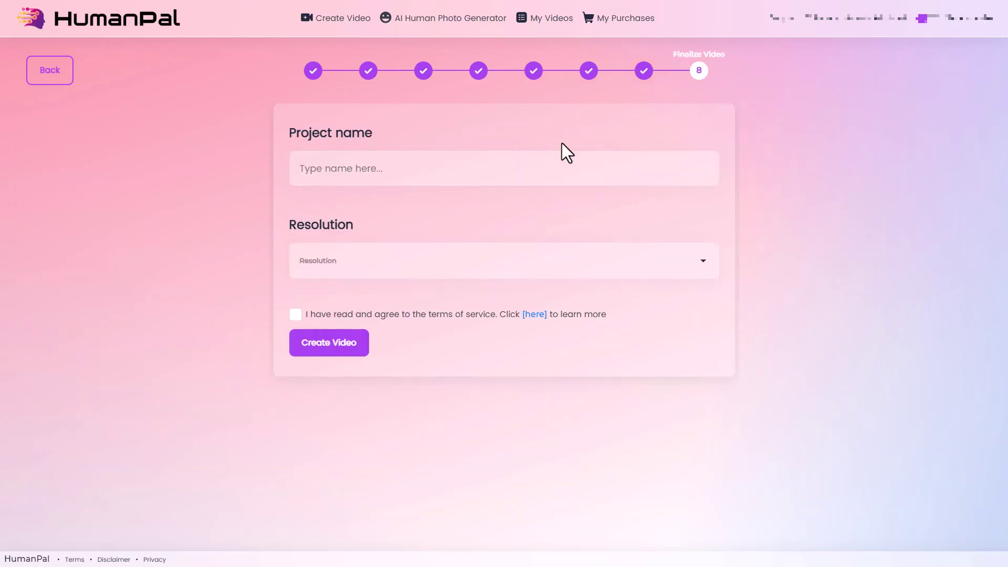
pyautogui.click(537, 175)
pyautogui.write('Rend')
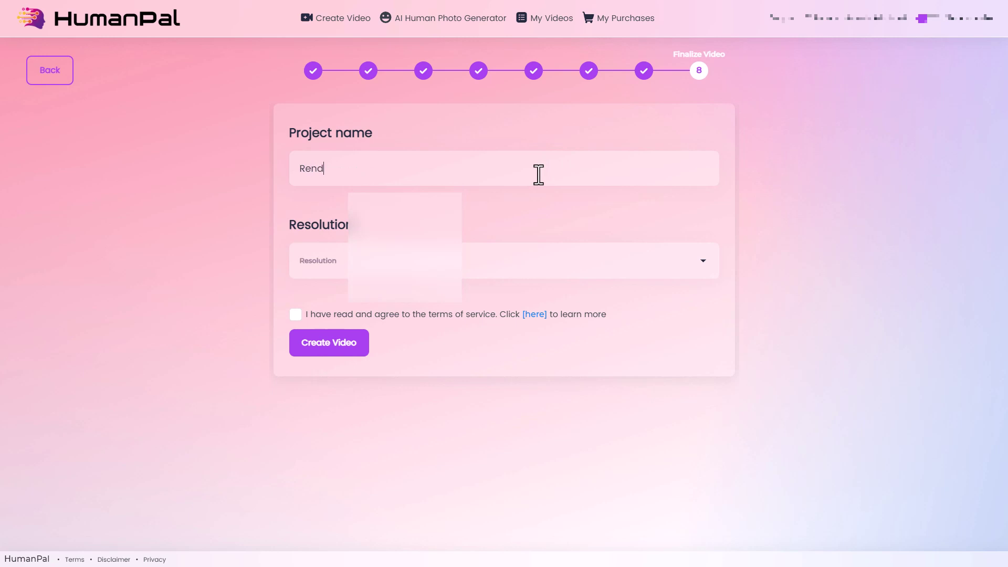
pyautogui.write('er time')
pyautogui.click(503, 266)
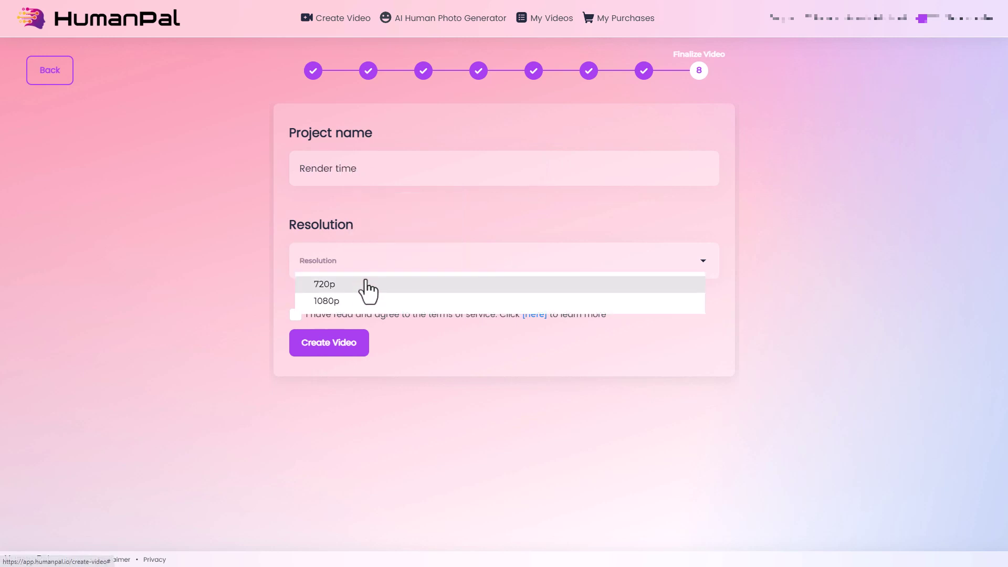
pyautogui.click(342, 306)
pyautogui.click(296, 330)
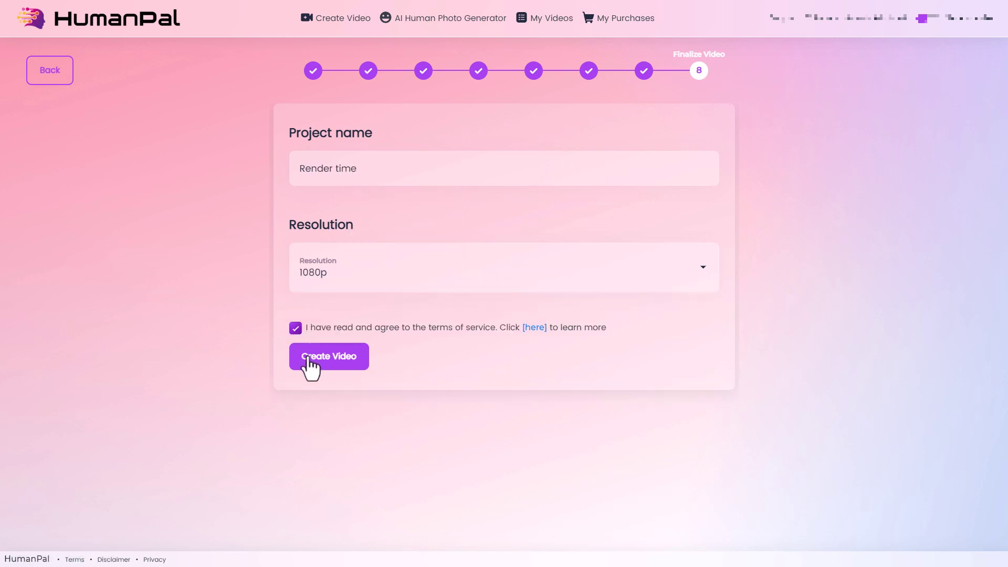
pyautogui.click(307, 361)
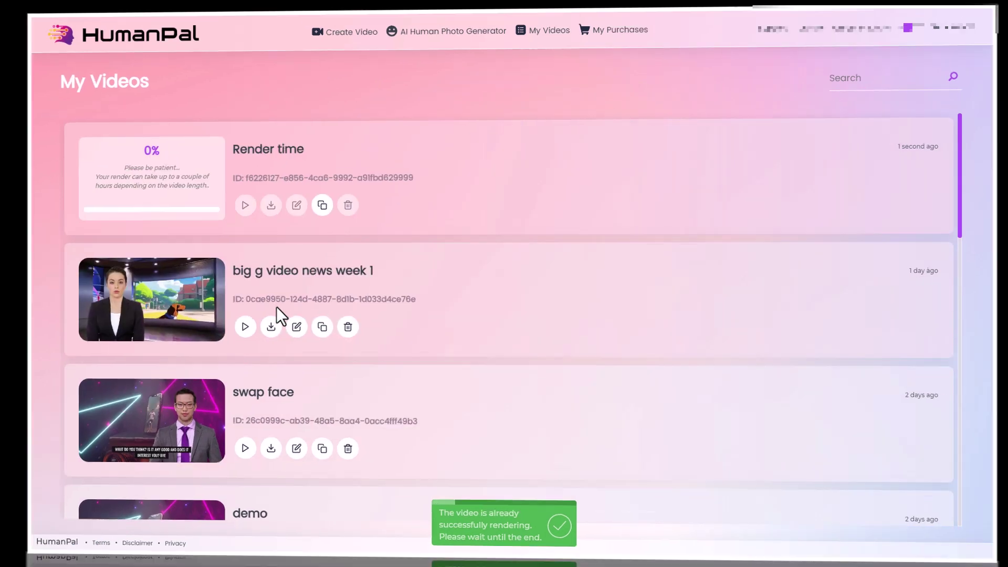